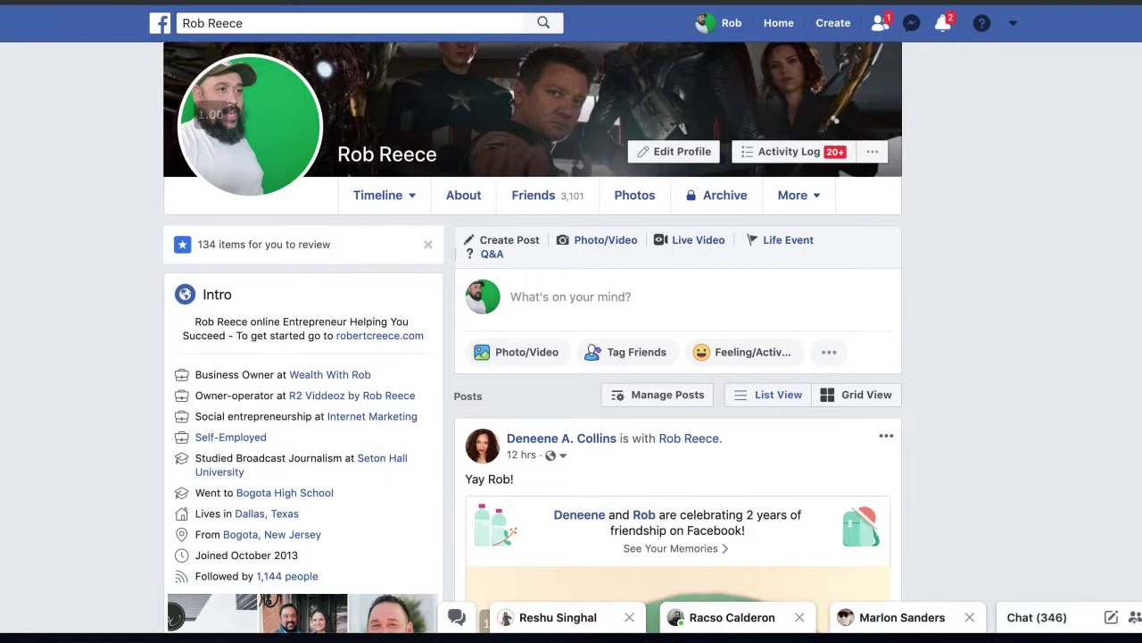
Scroll up and down the WarriorPlus sales page reviewing the offer and Buy Now pricing.
scroll(533, 339, down, 1)
scroll(533, 339, down, 1)
scroll(533, 339, down, 2)
scroll(533, 339, down, 1)
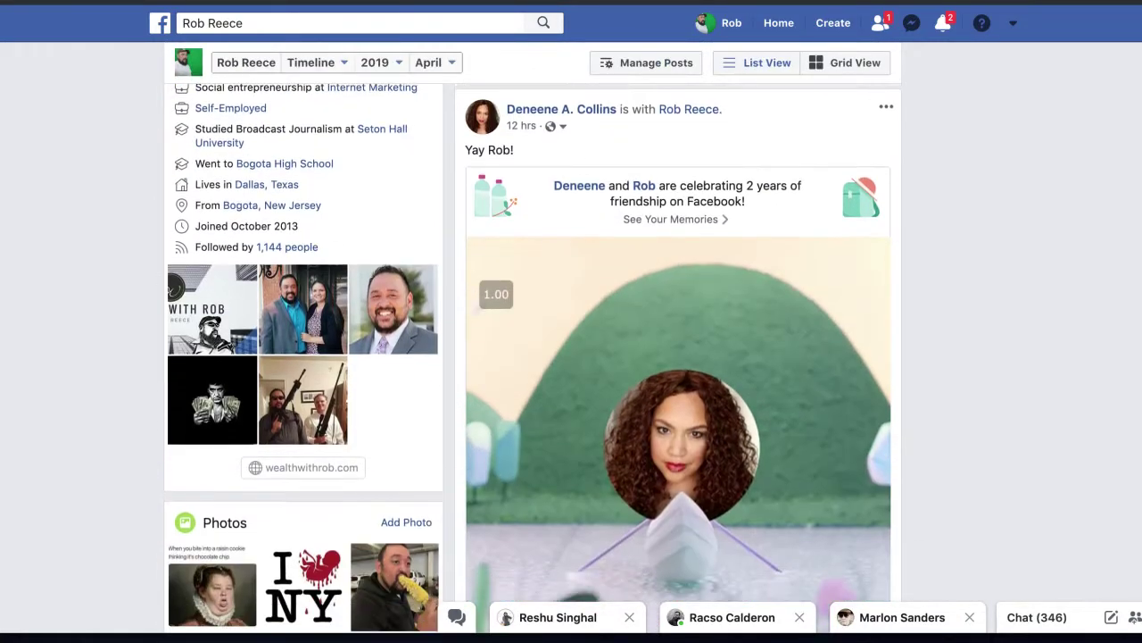
scroll(533, 339, down, 1)
scroll(532, 339, down, 1)
scroll(533, 339, up, 1)
scroll(533, 339, up, 2)
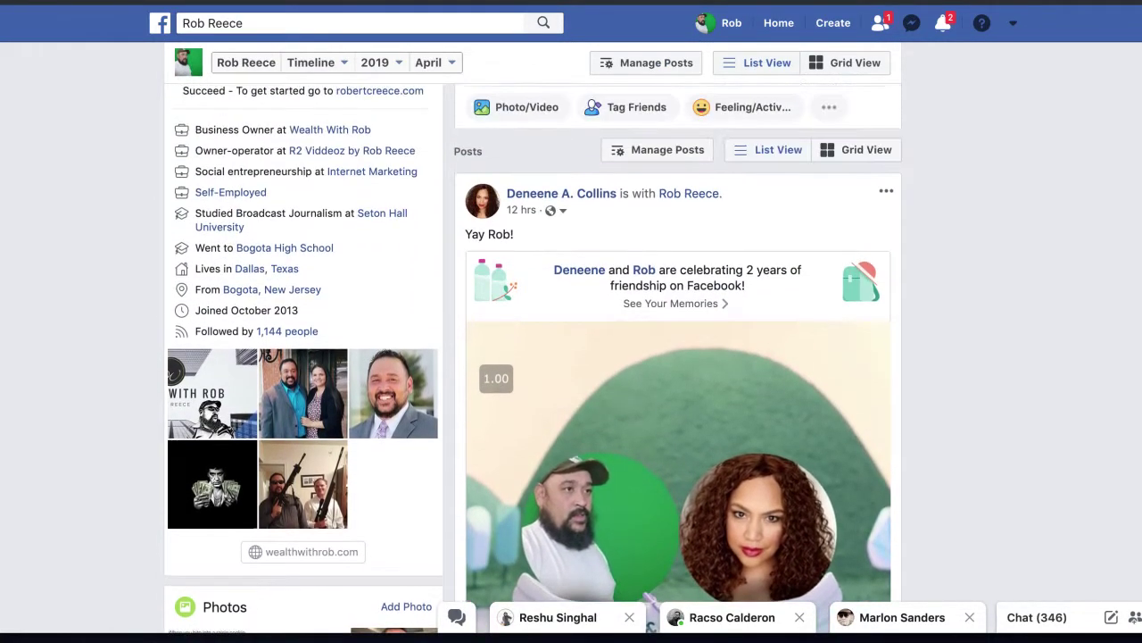
scroll(533, 339, up, 1)
scroll(533, 339, up, 3)
scroll(533, 339, up, 1)
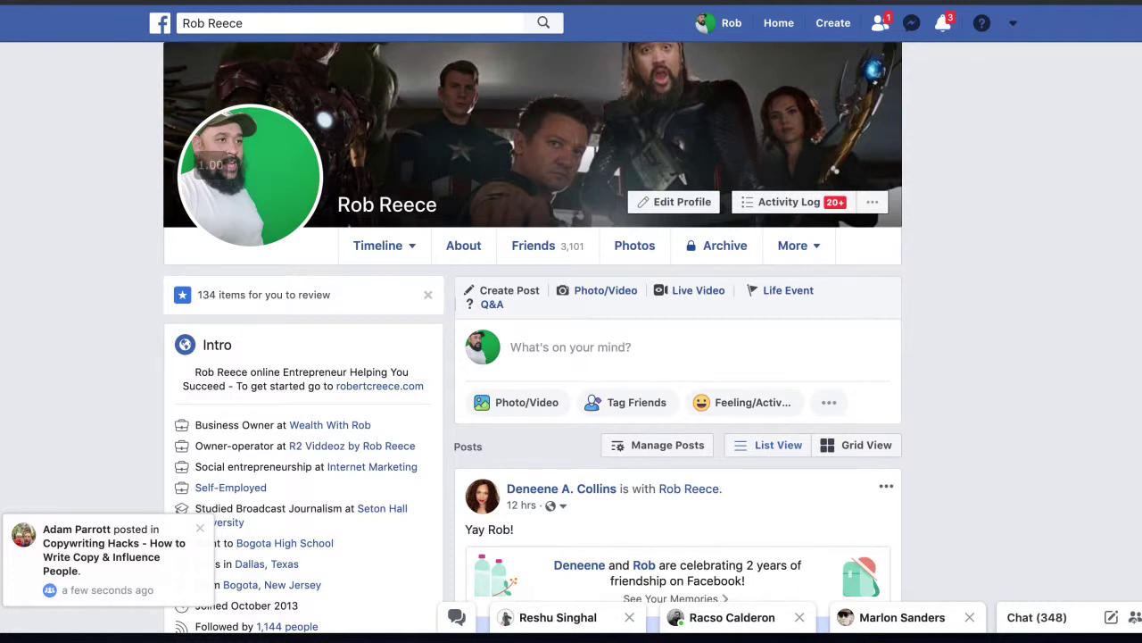
scroll(533, 338, down, 2)
scroll(533, 338, up, 3)
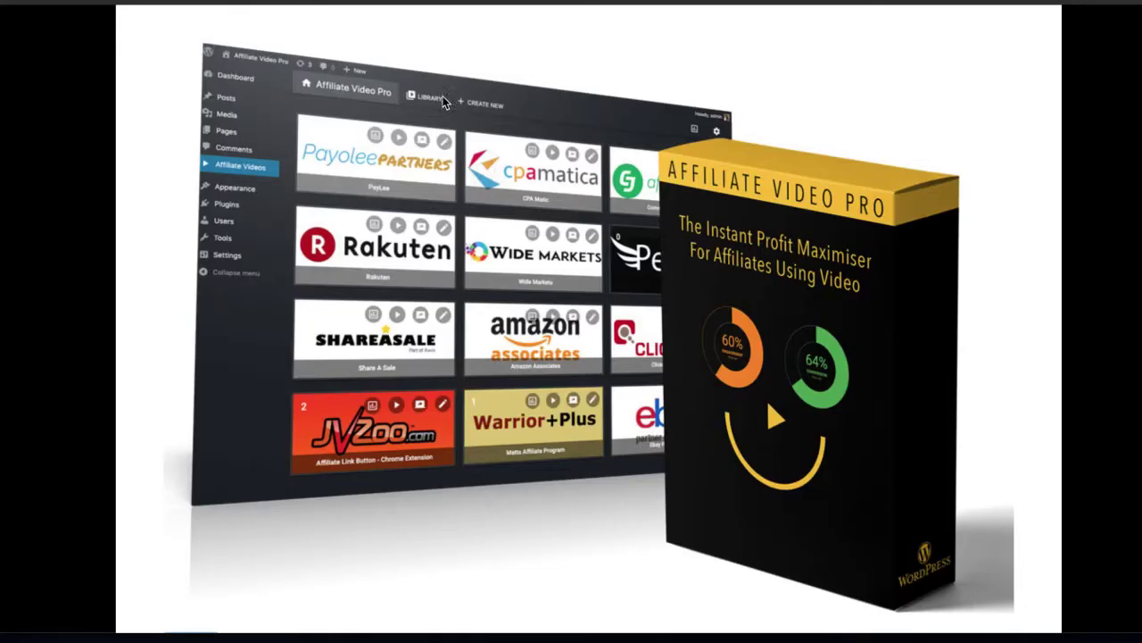
scroll(553, 277, up, 1)
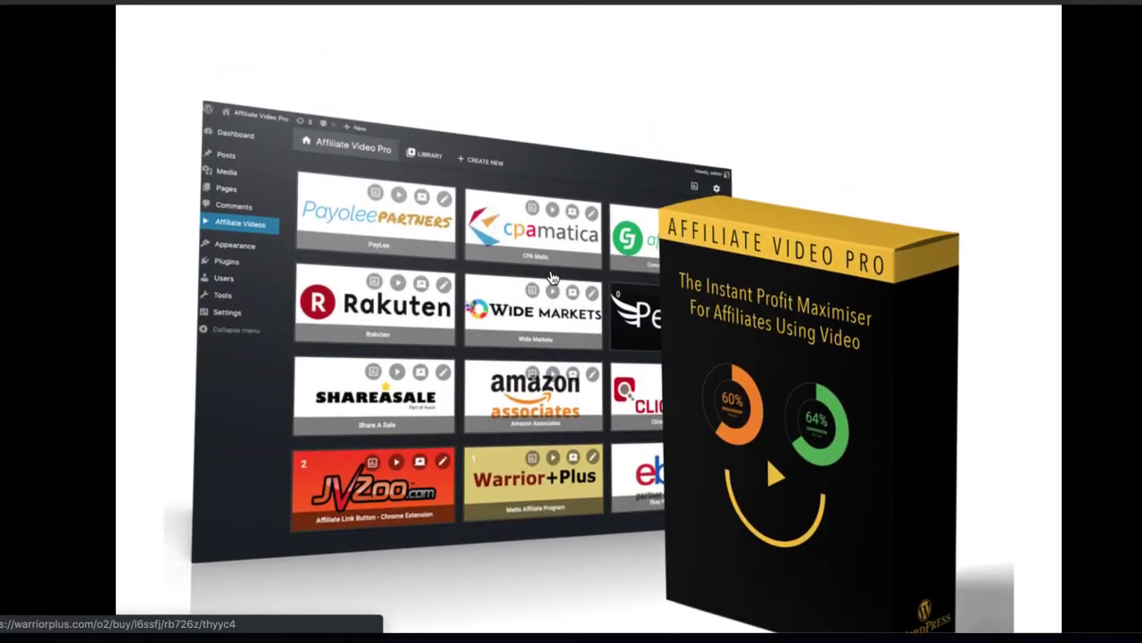
scroll(553, 278, up, 1)
scroll(552, 277, up, 2)
scroll(552, 277, up, 1)
scroll(553, 277, up, 2)
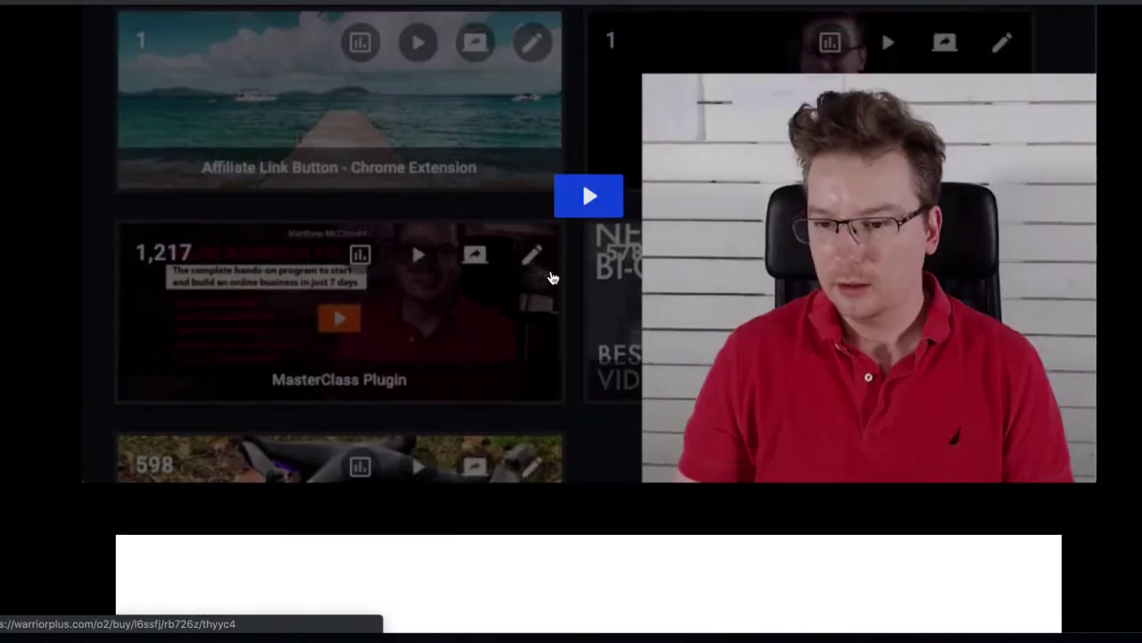
scroll(550, 271, up, 2)
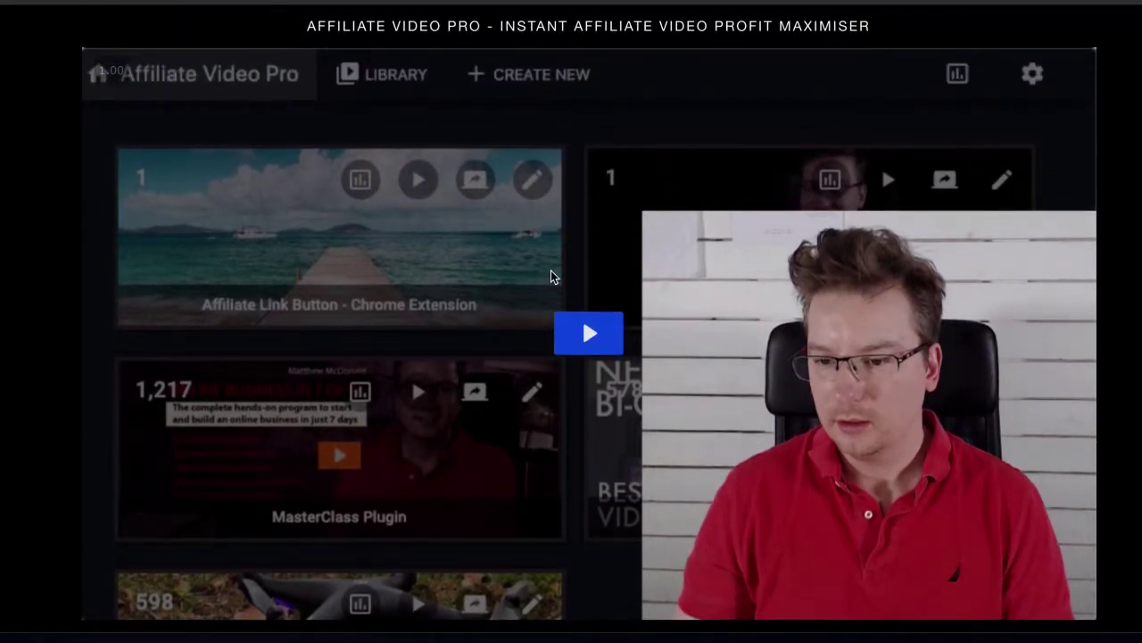
scroll(551, 277, down, 1)
scroll(551, 277, down, 1)
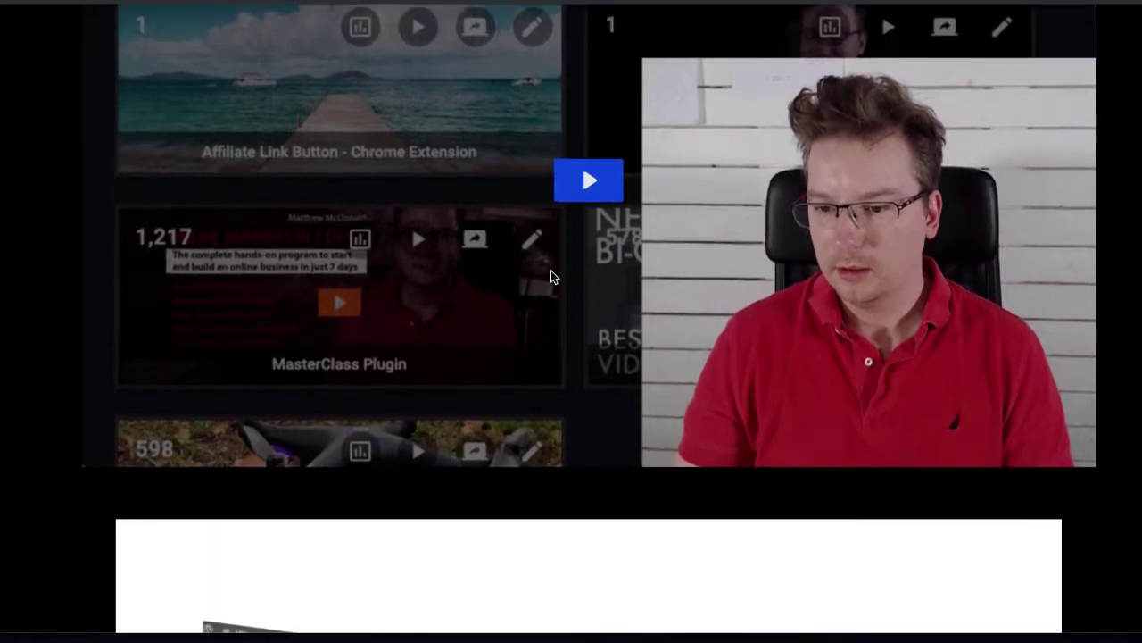
scroll(550, 277, down, 1)
scroll(551, 271, down, 2)
scroll(550, 271, down, 1)
scroll(551, 271, down, 2)
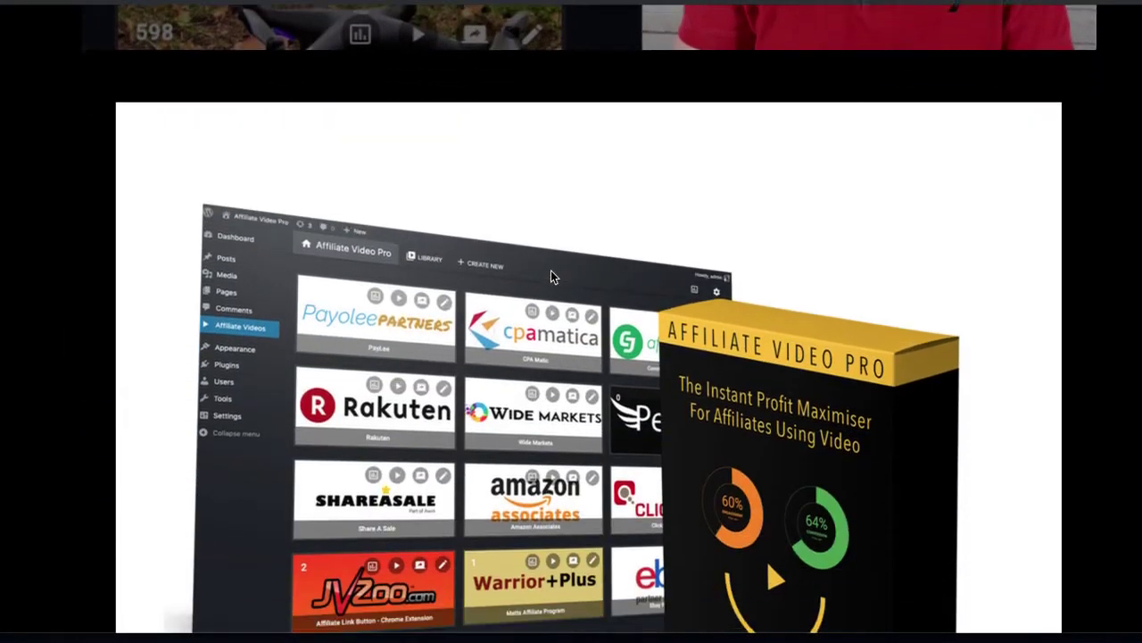
scroll(551, 277, down, 1)
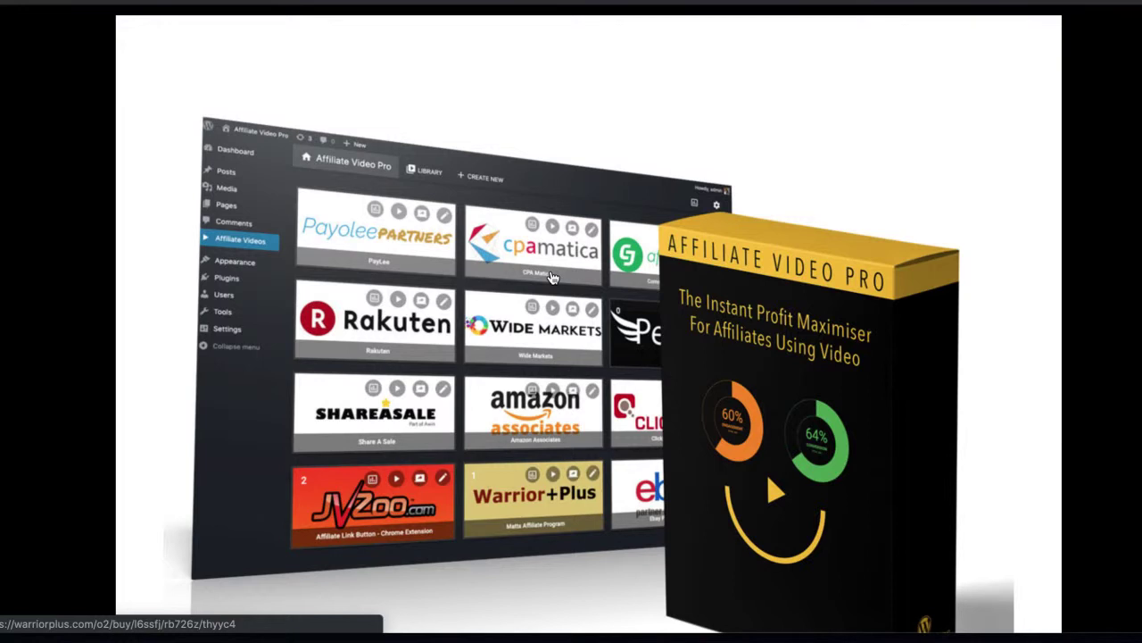
scroll(550, 277, down, 1)
scroll(551, 276, down, 1)
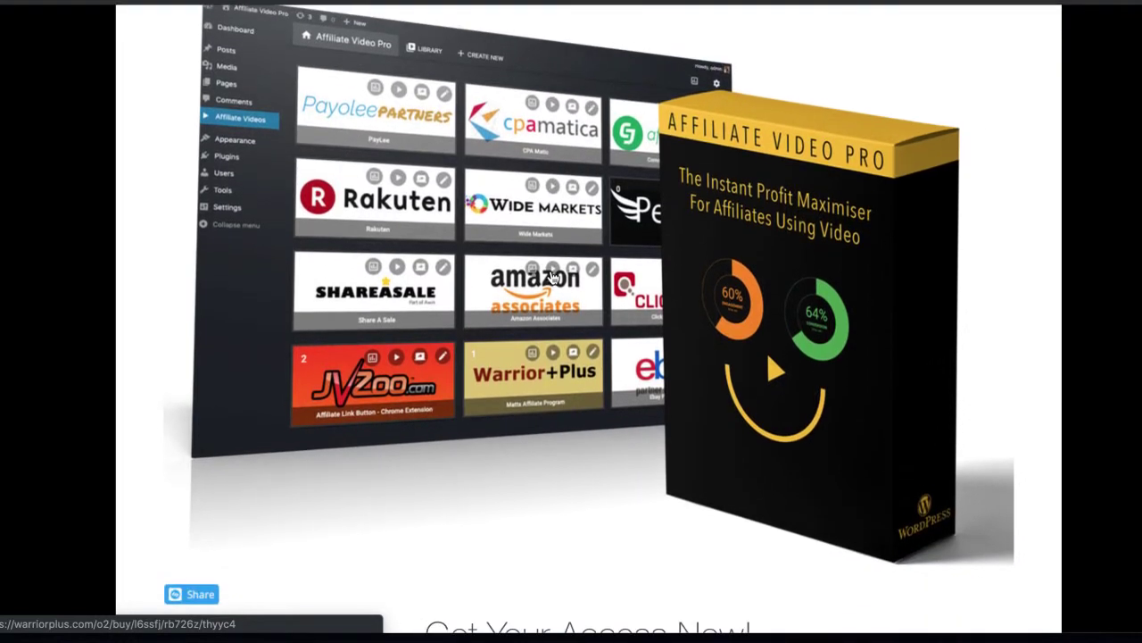
scroll(552, 277, up, 1)
scroll(553, 277, up, 1)
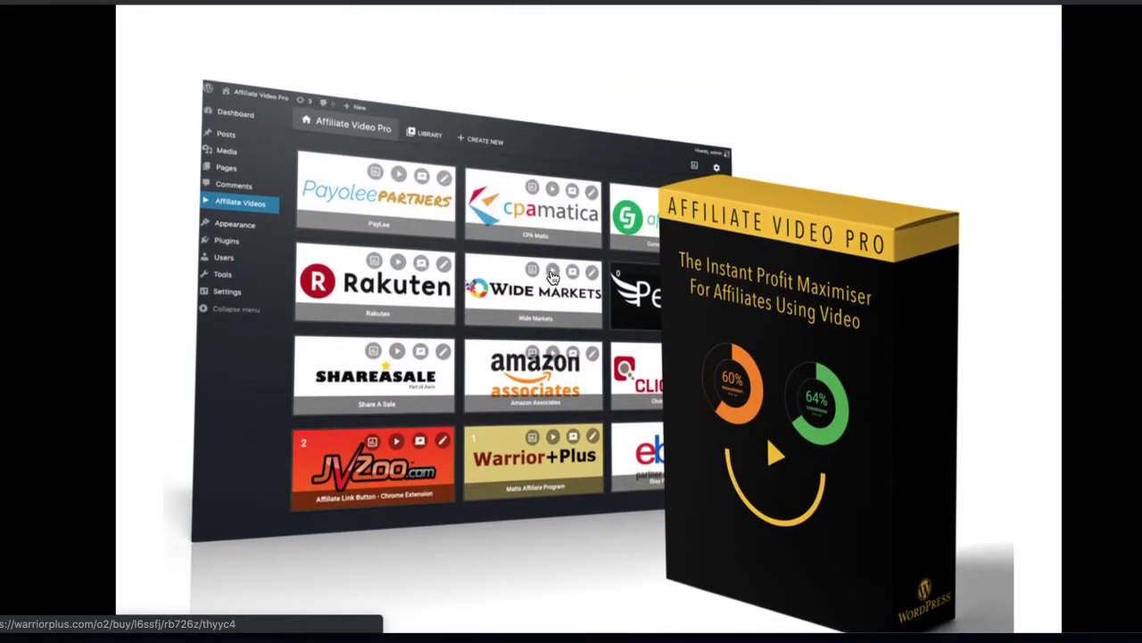
scroll(553, 277, down, 1)
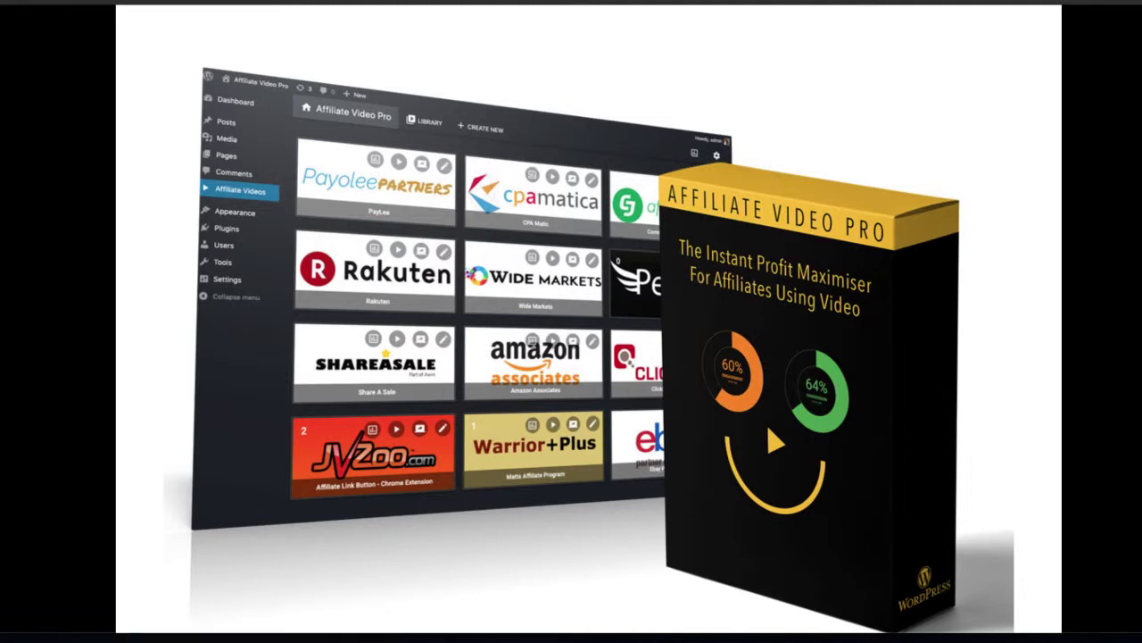
scroll(527, 151, up, 4)
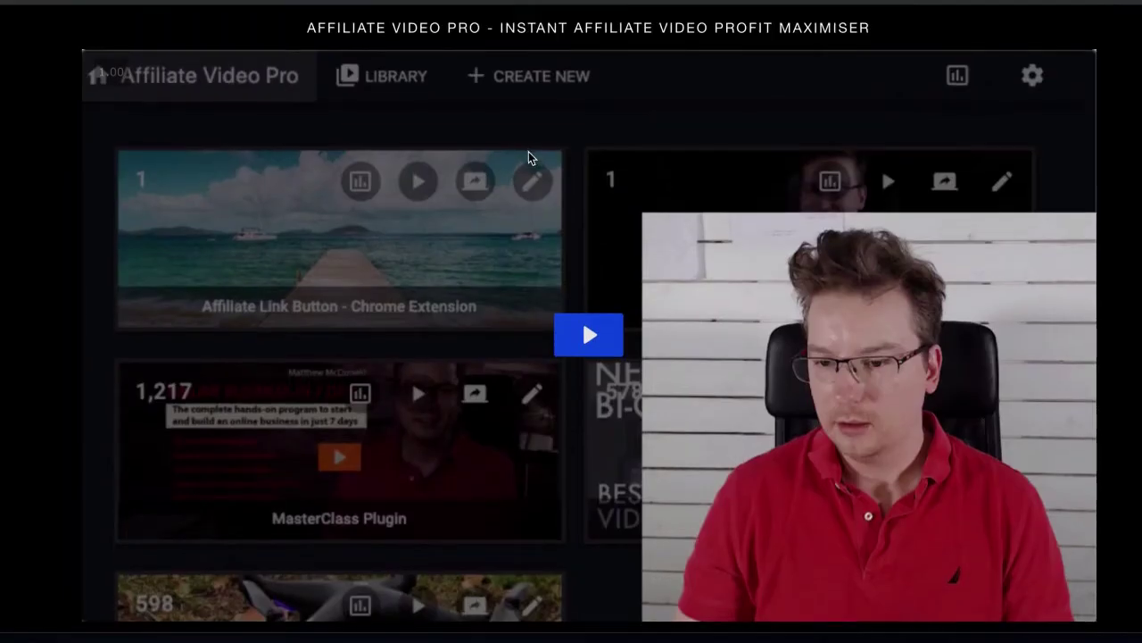
scroll(528, 158, down, 2)
scroll(528, 158, down, 8)
scroll(528, 158, down, 2)
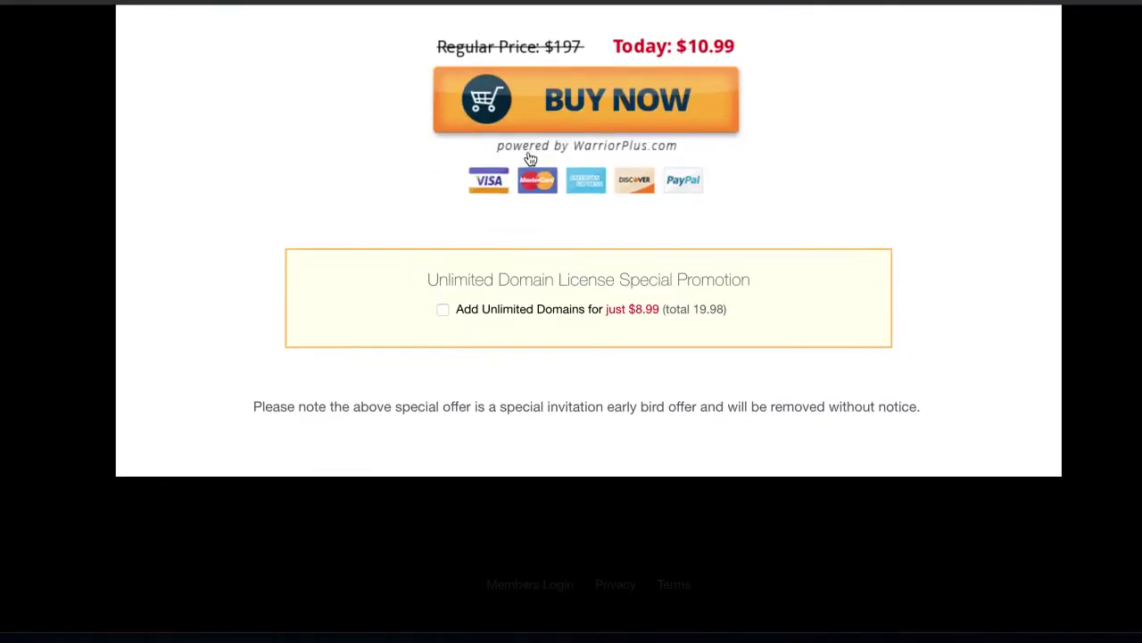
scroll(530, 159, up, 4)
scroll(530, 159, up, 5)
scroll(530, 159, up, 3)
scroll(530, 159, up, 3)
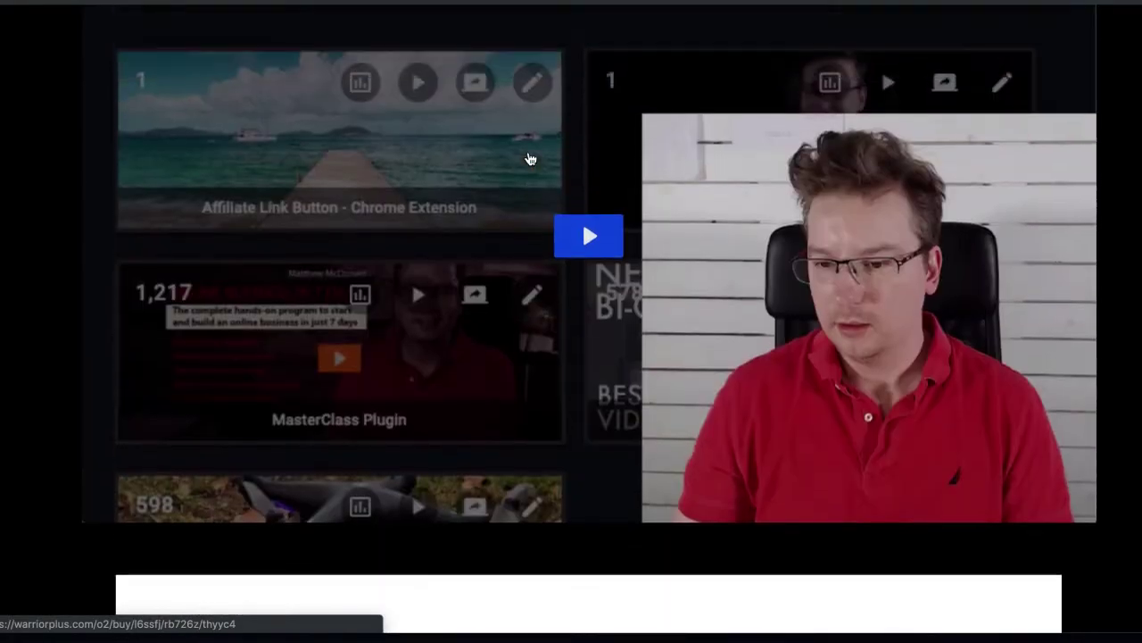
scroll(530, 159, up, 1)
scroll(529, 159, down, 2)
scroll(529, 158, down, 2)
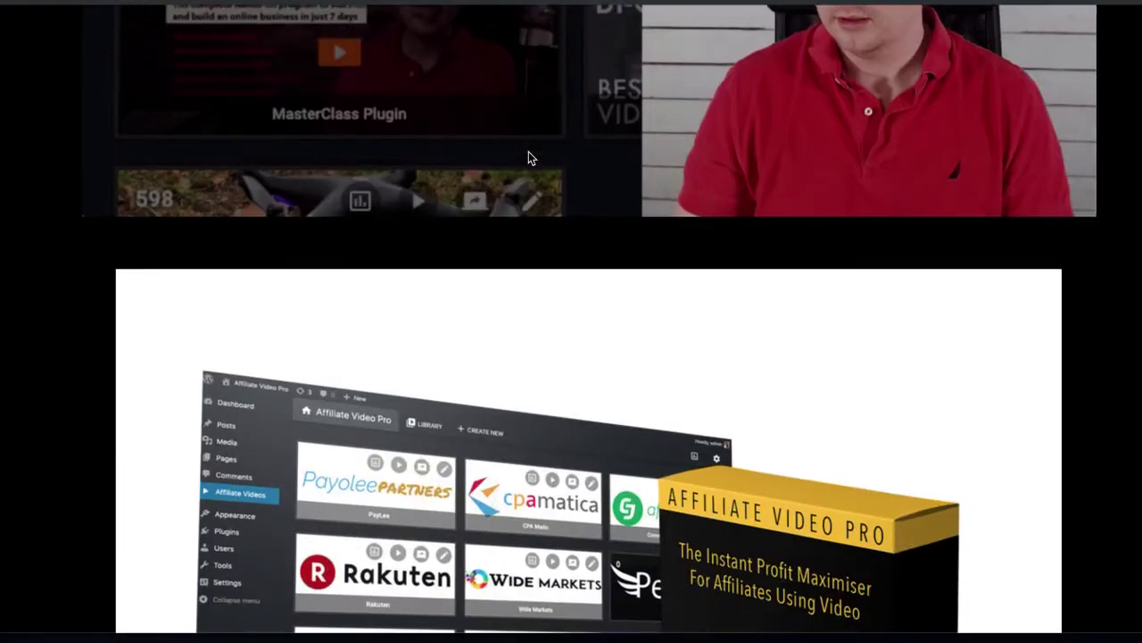
scroll(529, 158, up, 3)
scroll(528, 158, up, 1)
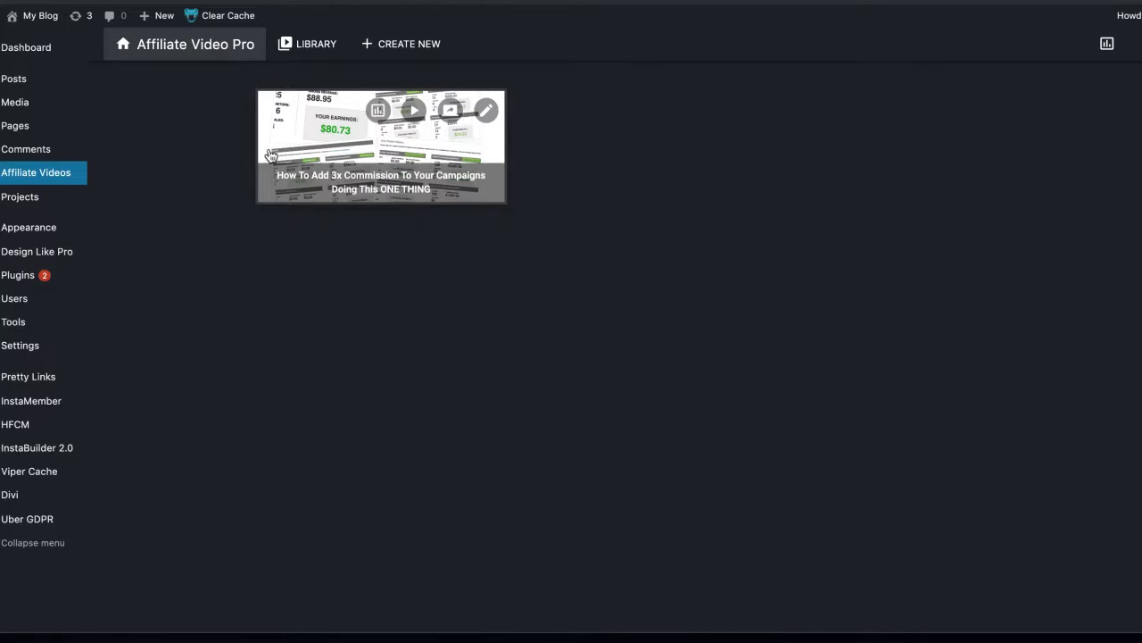
Open the saved commission video project and expand its video source and image settings.
click(380, 148)
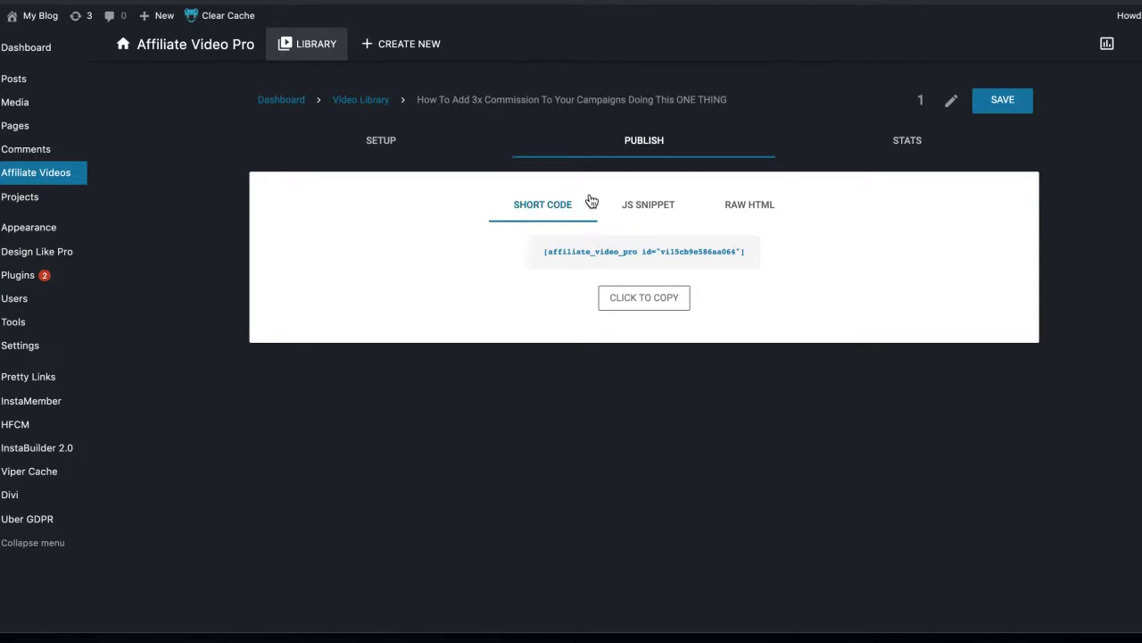
click(403, 143)
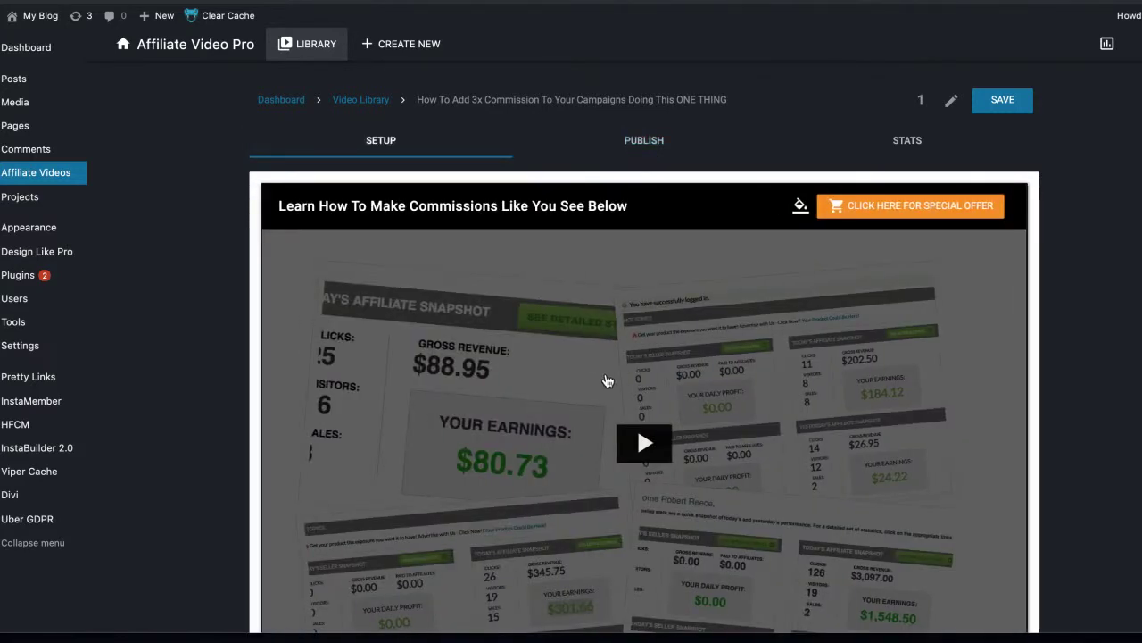
scroll(604, 382, down, 2)
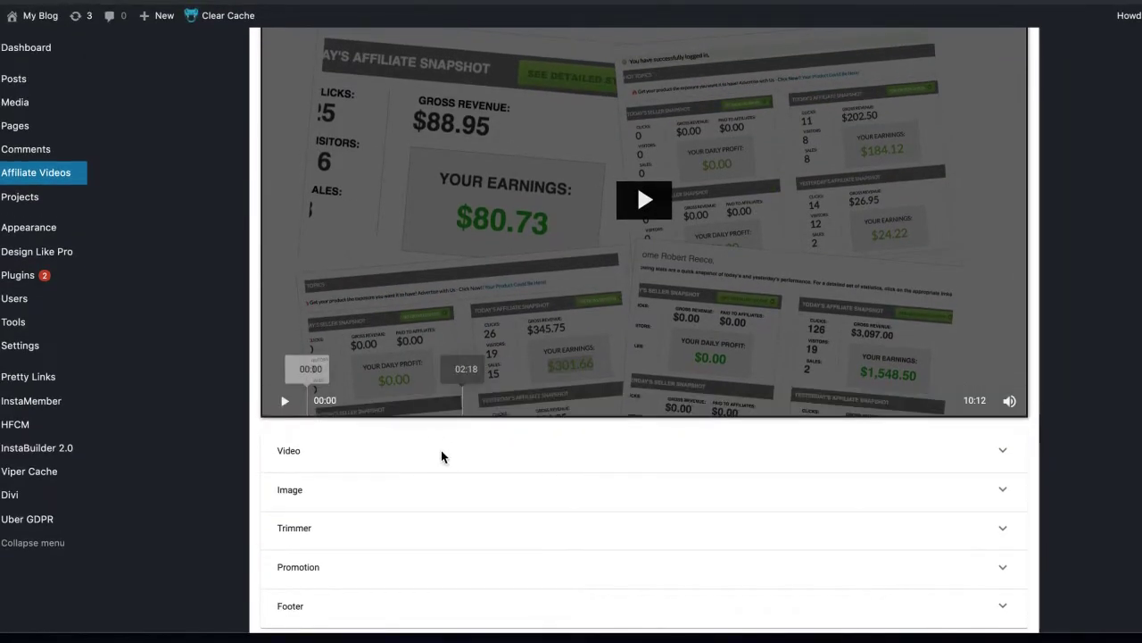
click(441, 455)
scroll(729, 502, down, 3)
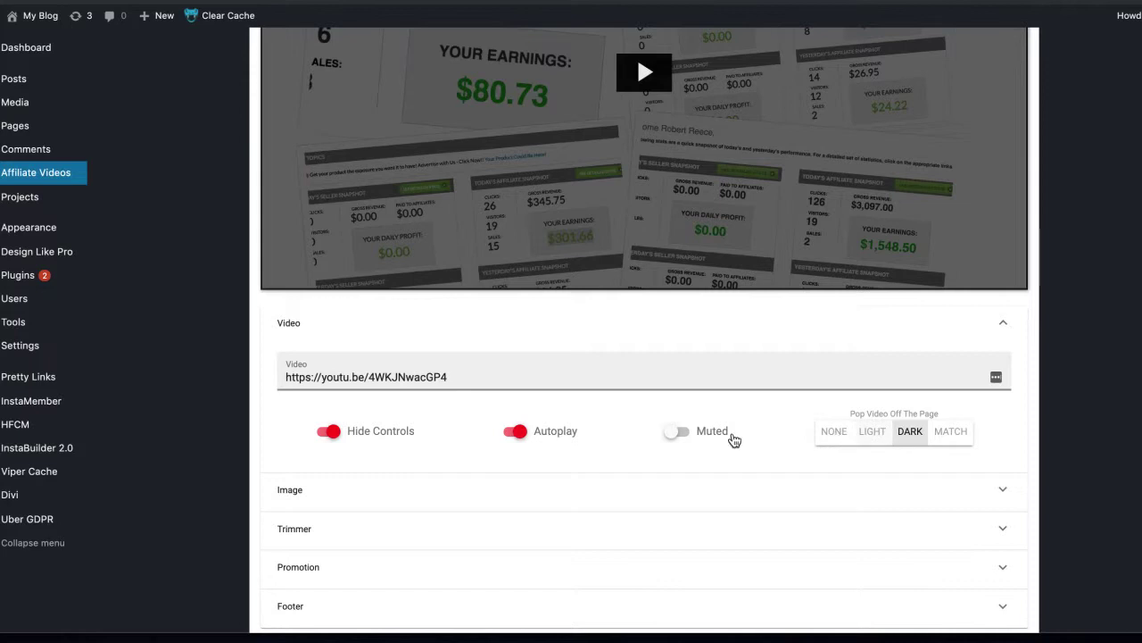
click(365, 498)
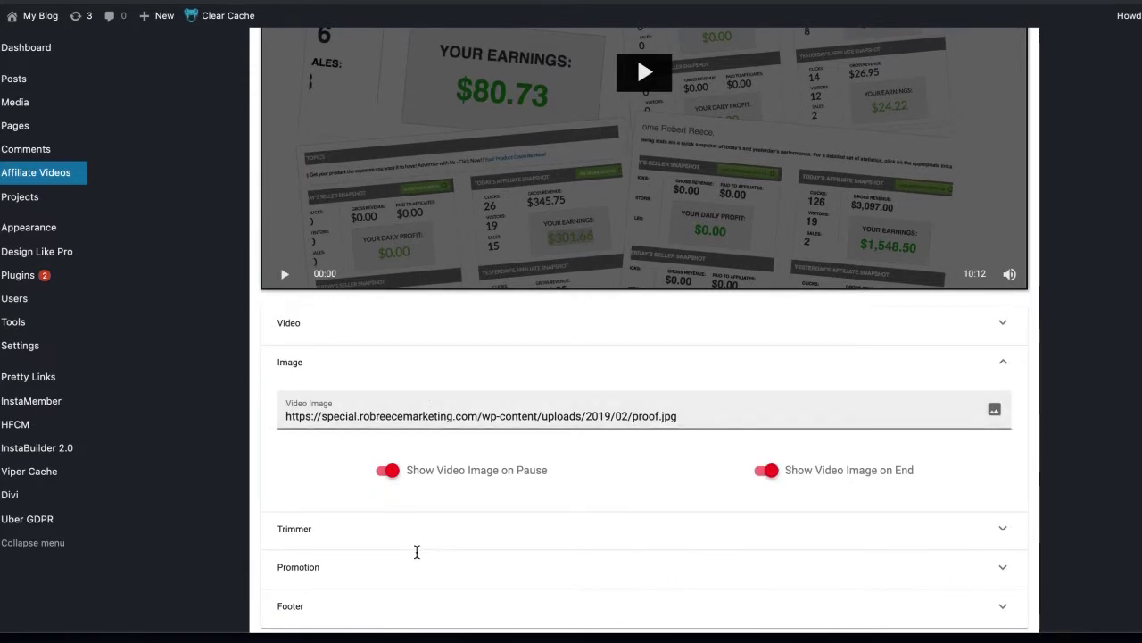
Enable the video trimmer, trim the video from 10:12 to 07:55, then disable it.
click(414, 540)
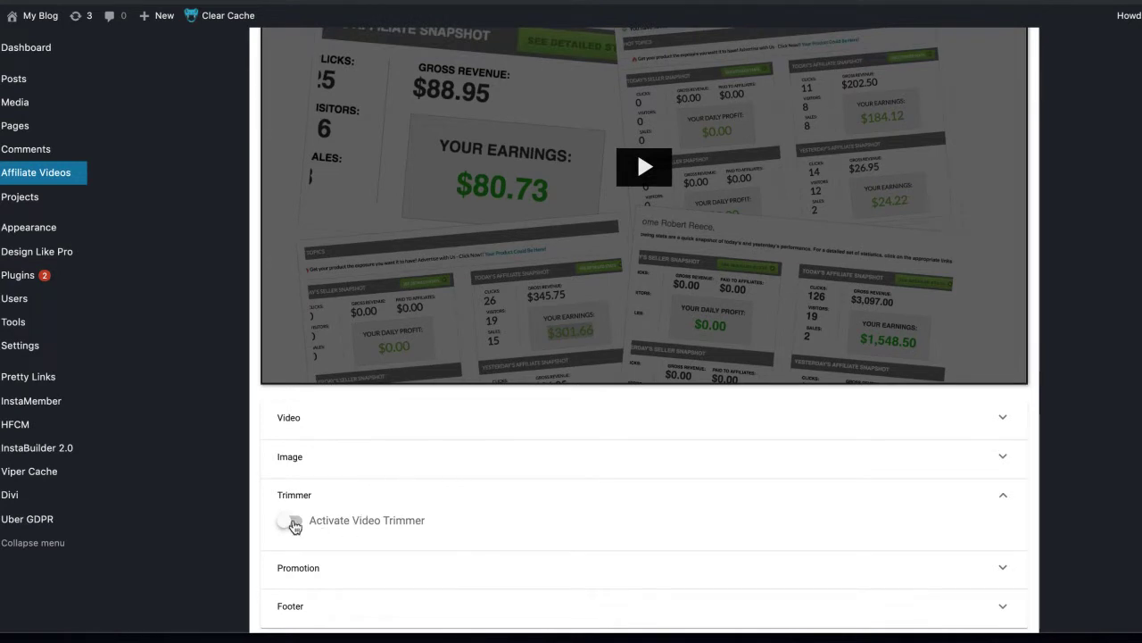
click(287, 524)
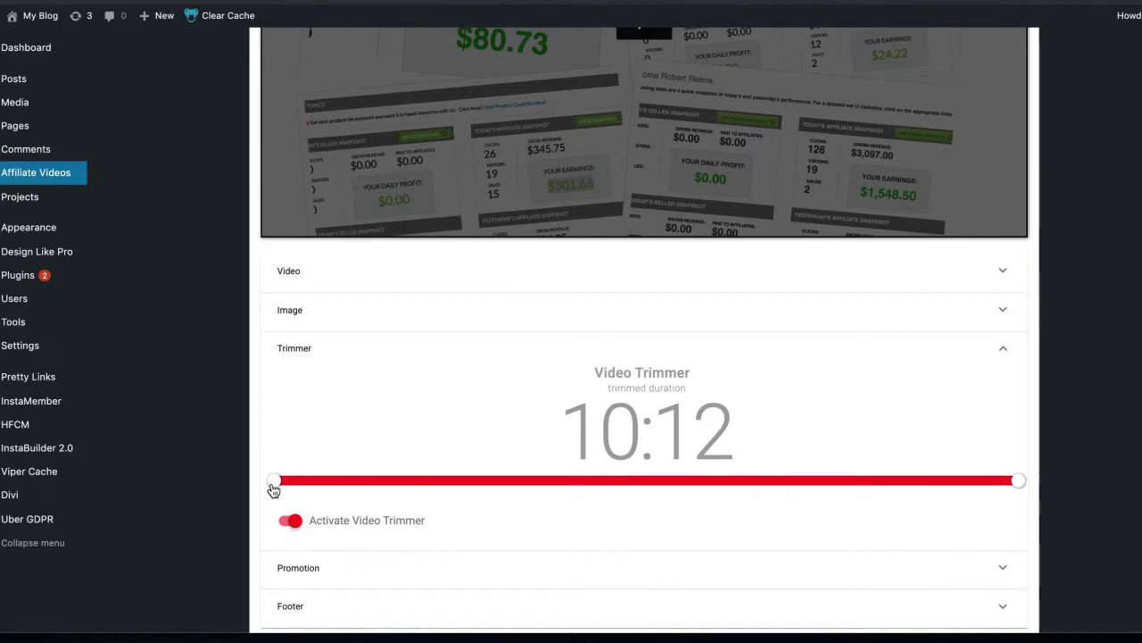
mouse_move(274, 481)
mouse_down()
mouse_move(374, 481)
mouse_move(347, 481)
mouse_move(358, 483)
mouse_up()
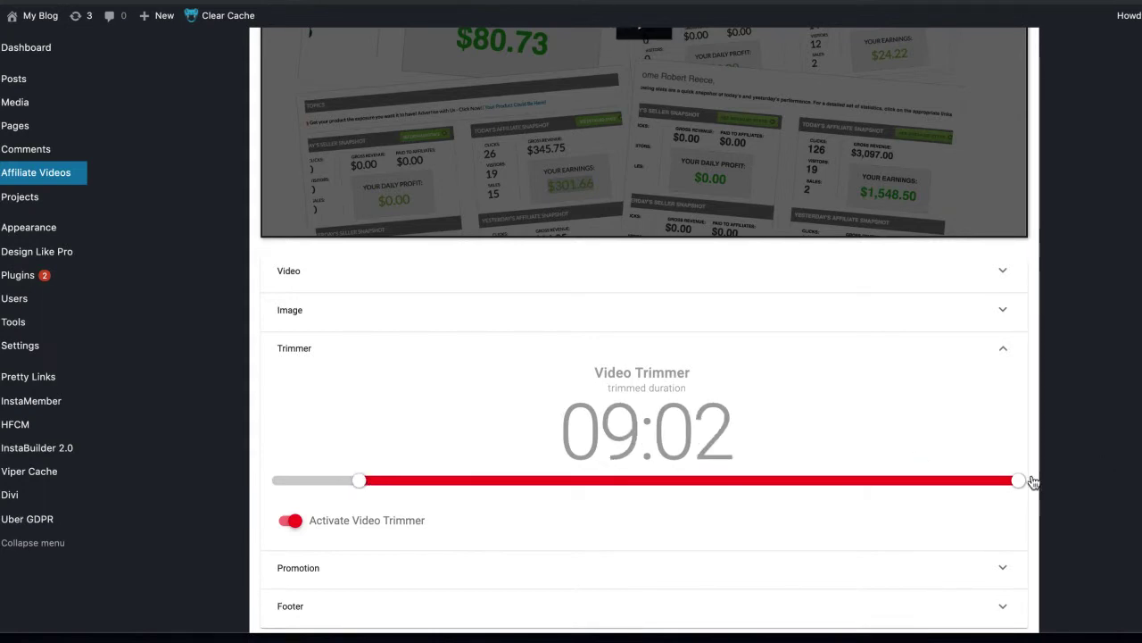
drag(1019, 481, 936, 481)
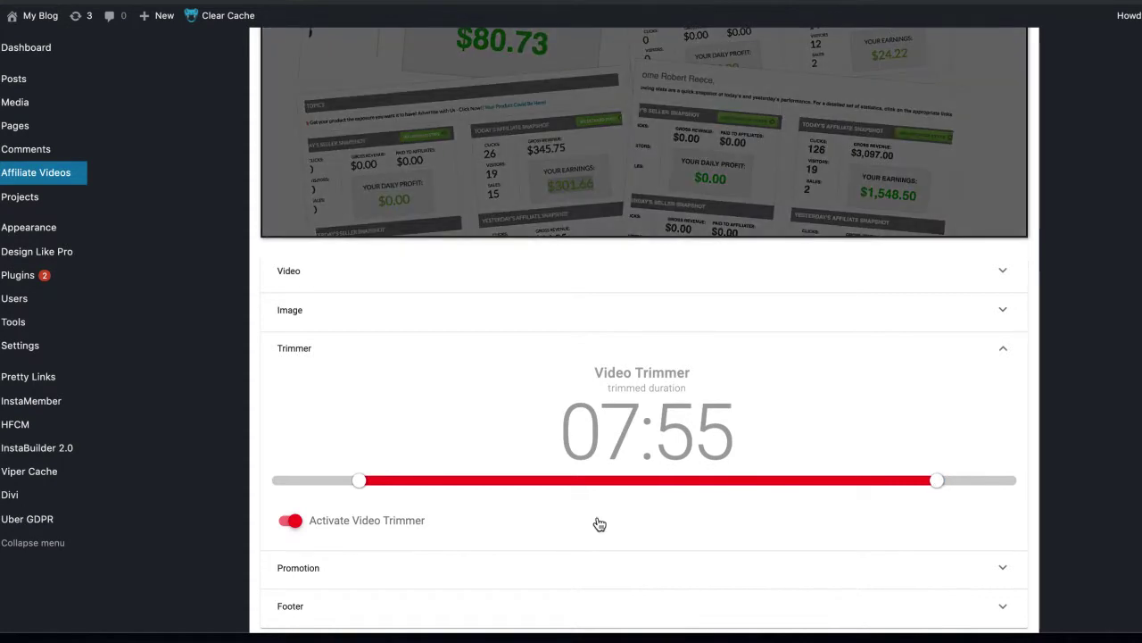
scroll(588, 553, down, 1)
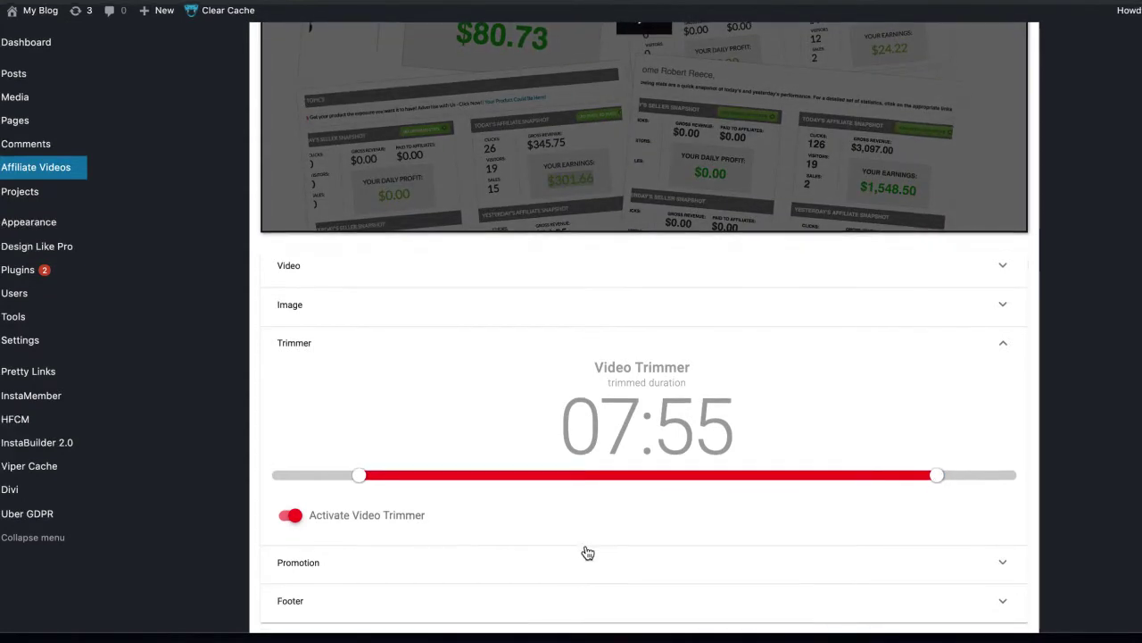
click(291, 516)
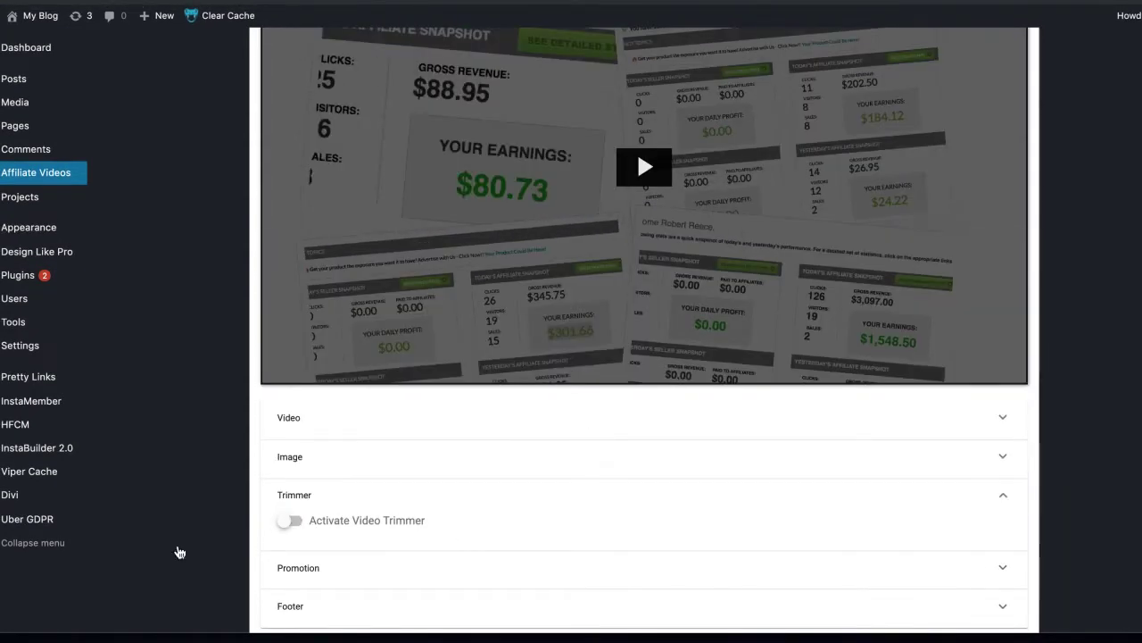
Review the promotion banner's button text and its google.com affiliate link.
click(384, 575)
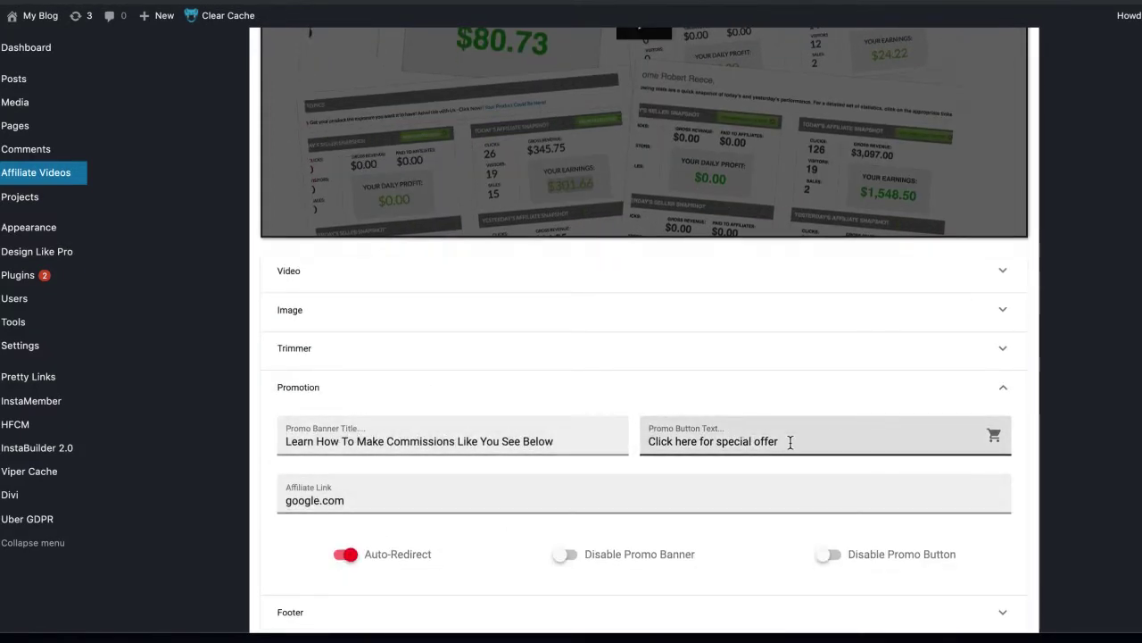
drag(789, 441, 655, 441)
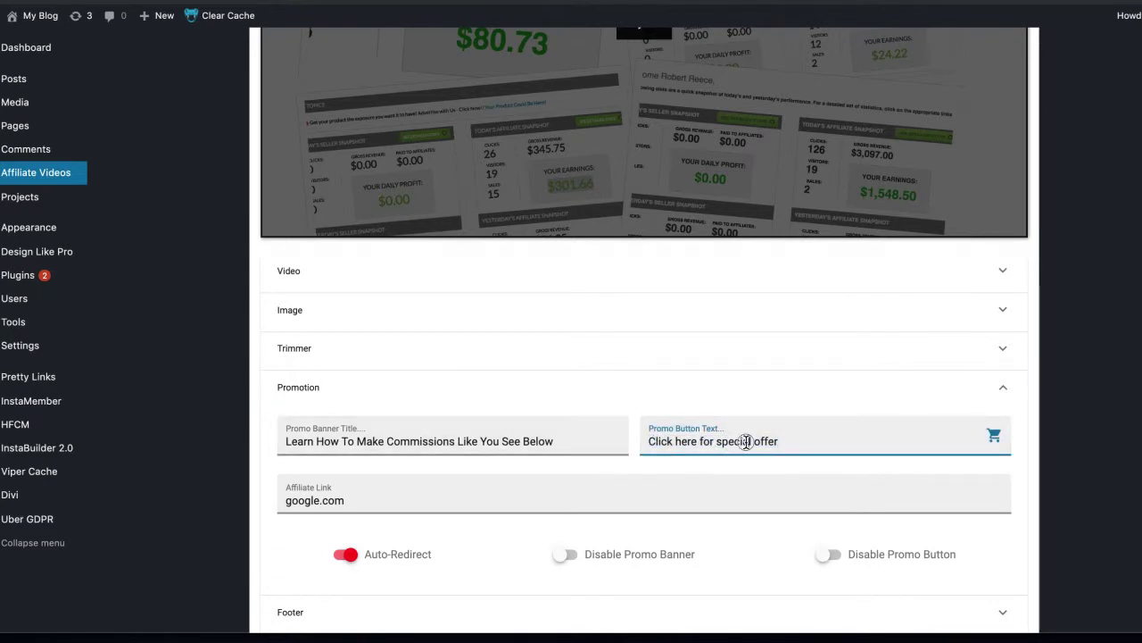
triple_click(746, 441)
click(361, 501)
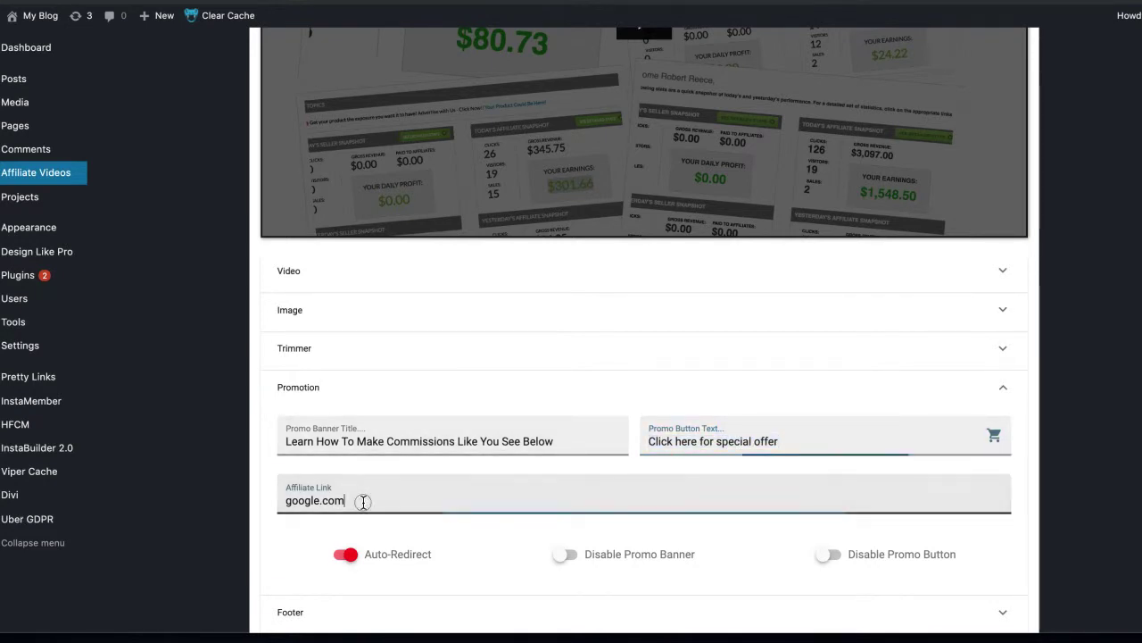
drag(363, 501, 252, 504)
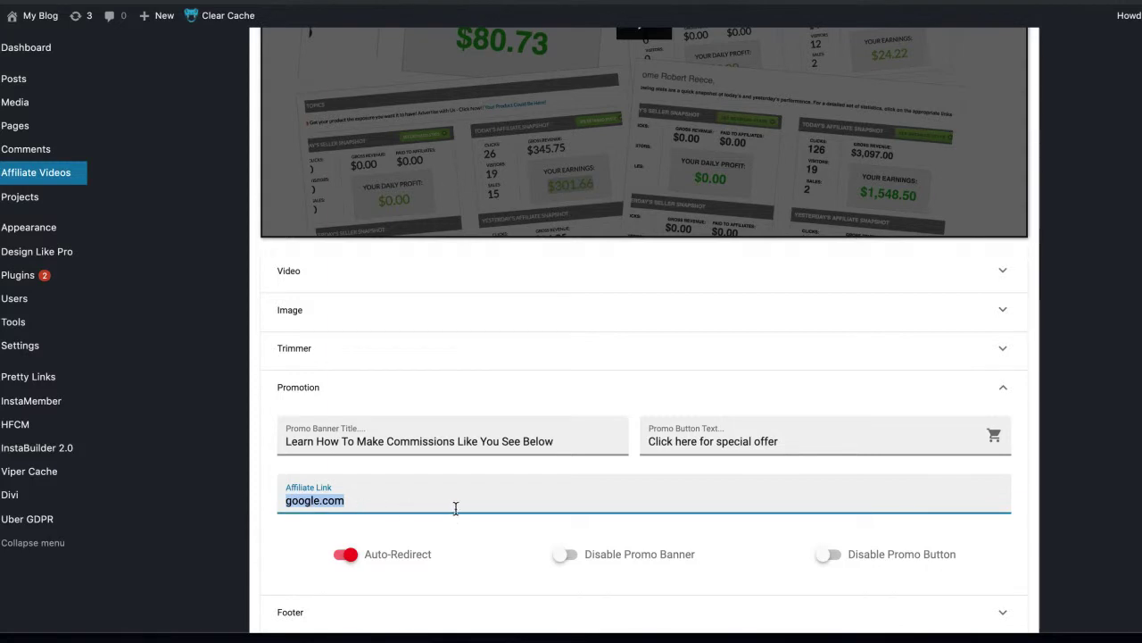
Check the footer note option and return to the video preview.
scroll(455, 508, down, 1)
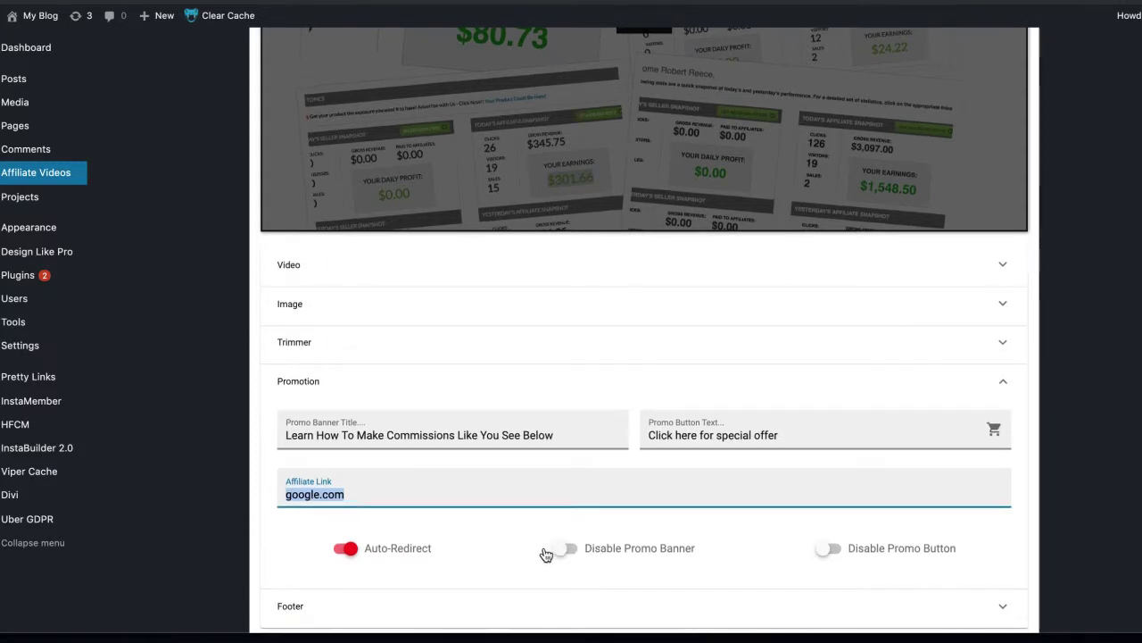
click(410, 612)
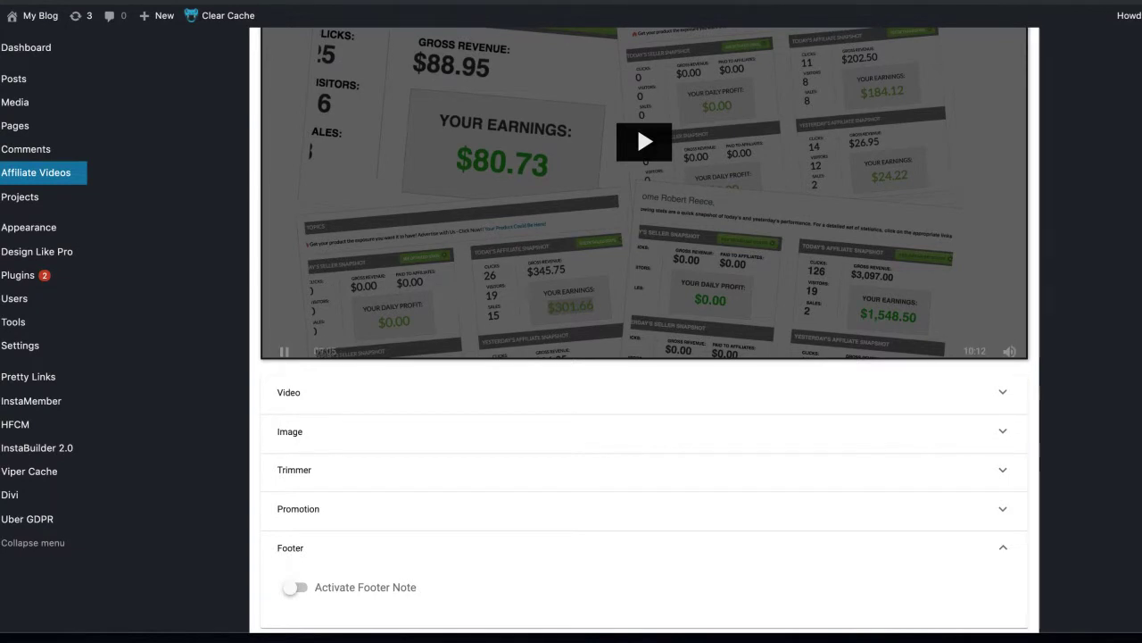
scroll(444, 509, up, 3)
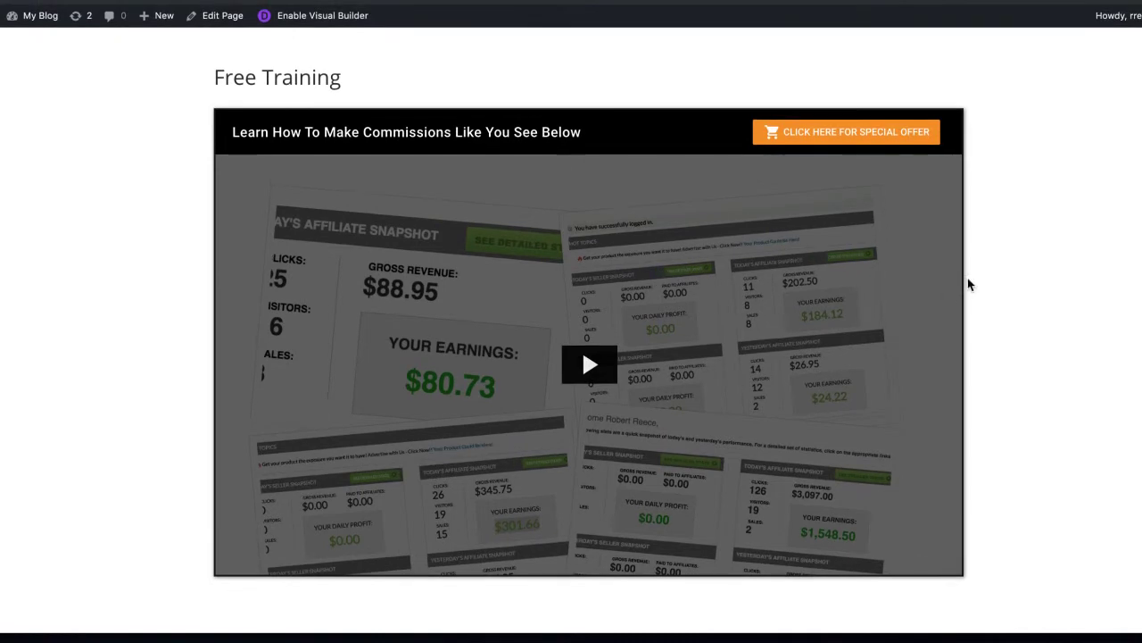
Play the embedded training video on the Free Training page.
click(586, 368)
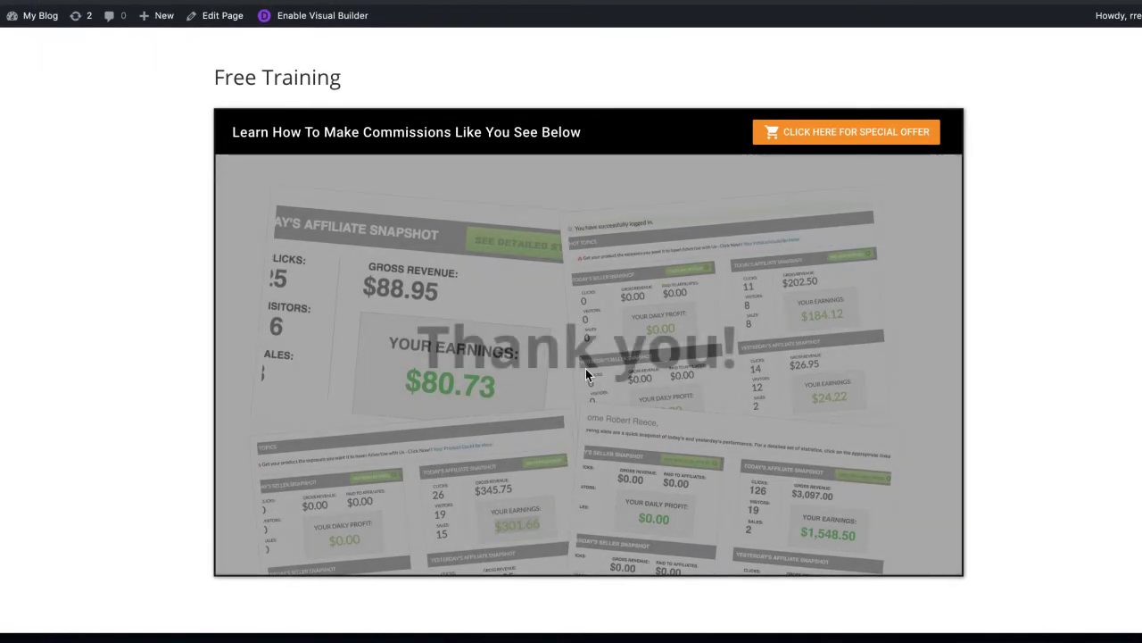
scroll(841, 373, down, 1)
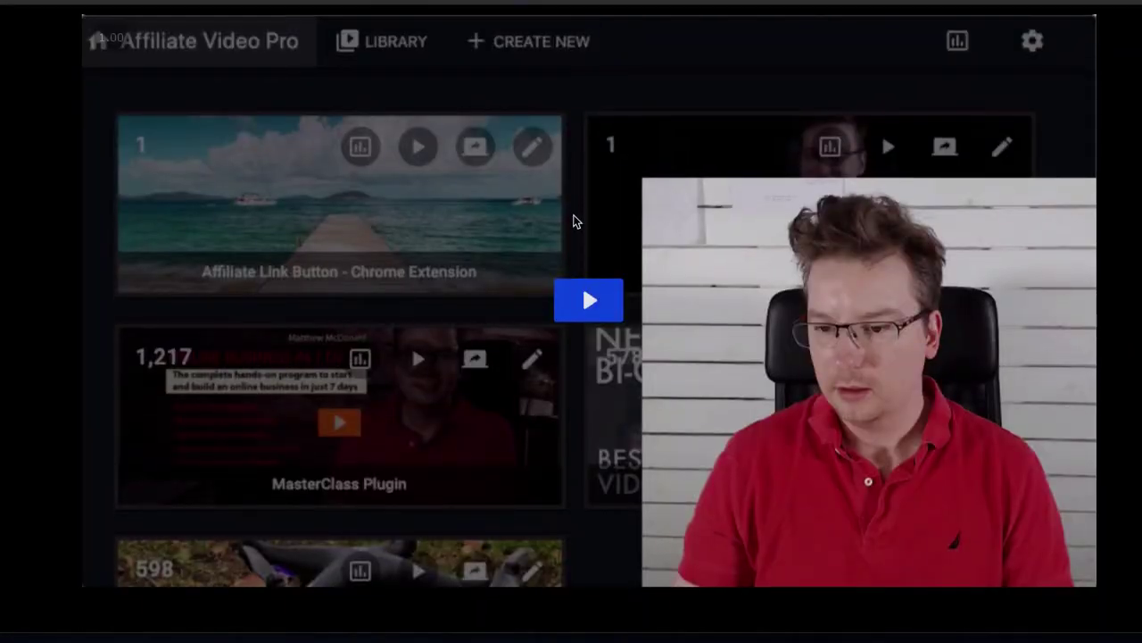
Scroll down past the product box image to the embedded YouTube video.
scroll(576, 222, down, 3)
scroll(577, 221, down, 3)
scroll(575, 221, down, 2)
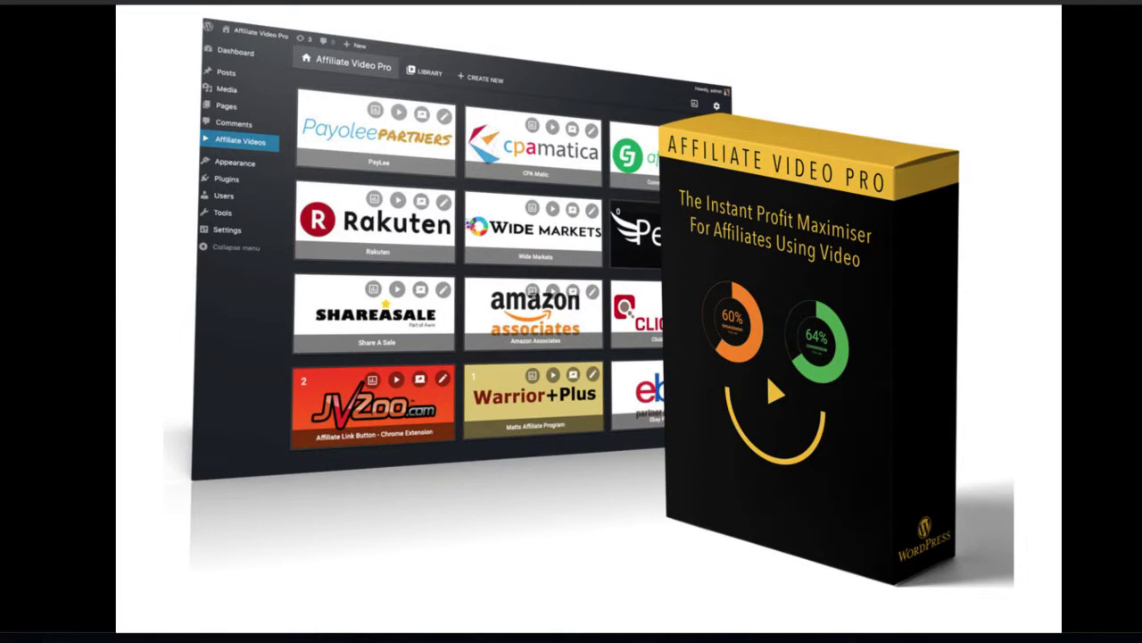
scroll(574, 220, down, 5)
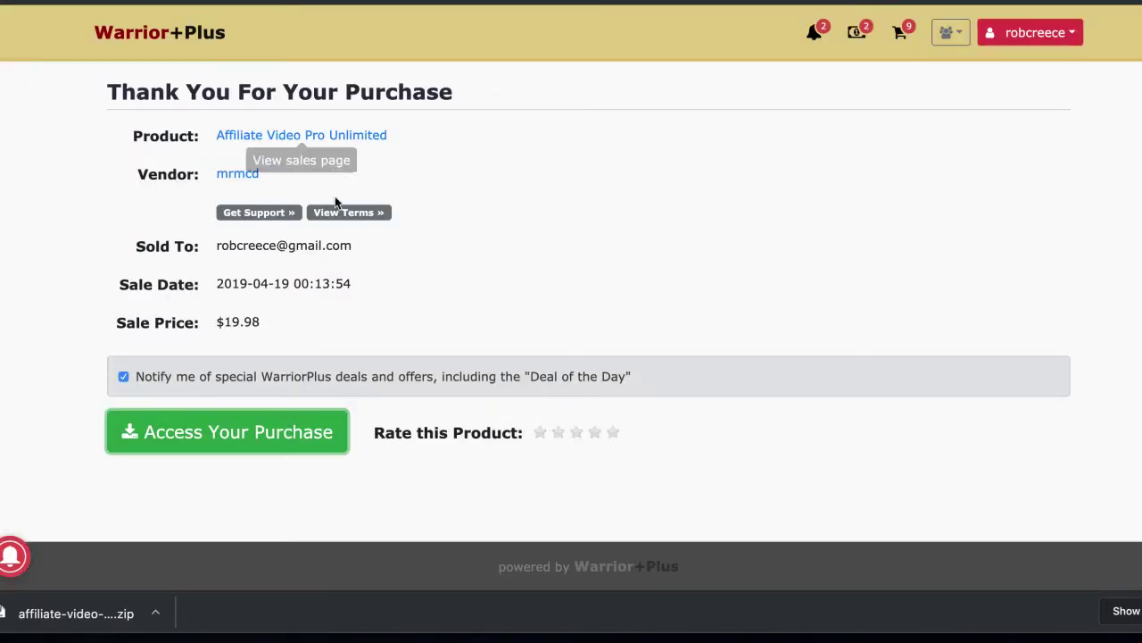
Highlight the $19.98 sale price on the WarriorPlus receipt.
drag(267, 327, 218, 324)
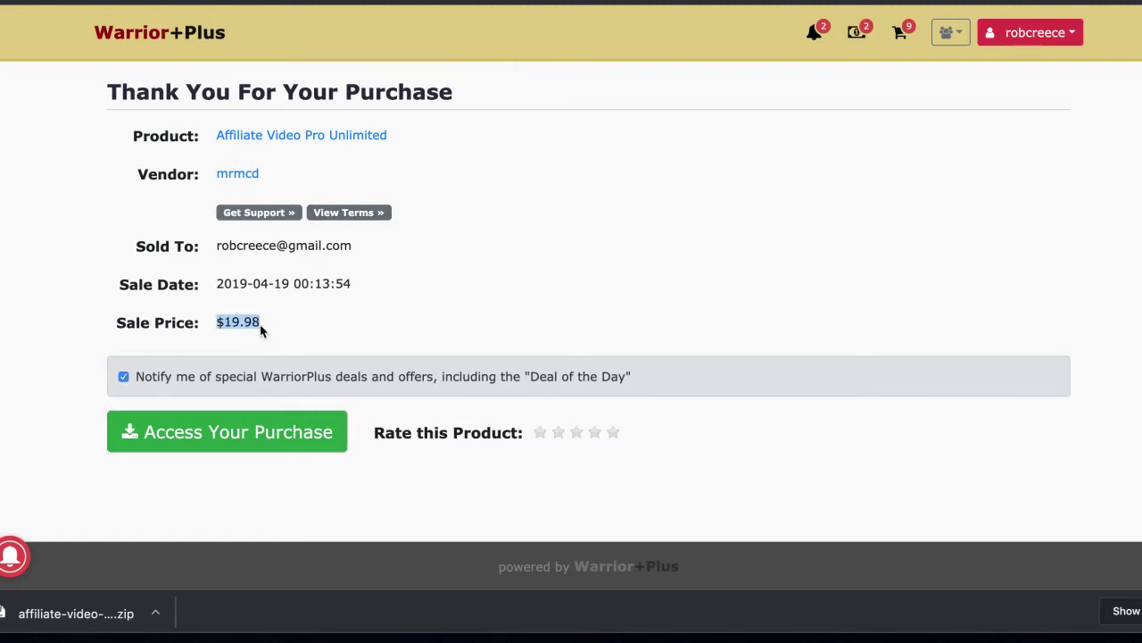
click(260, 326)
drag(272, 325, 214, 319)
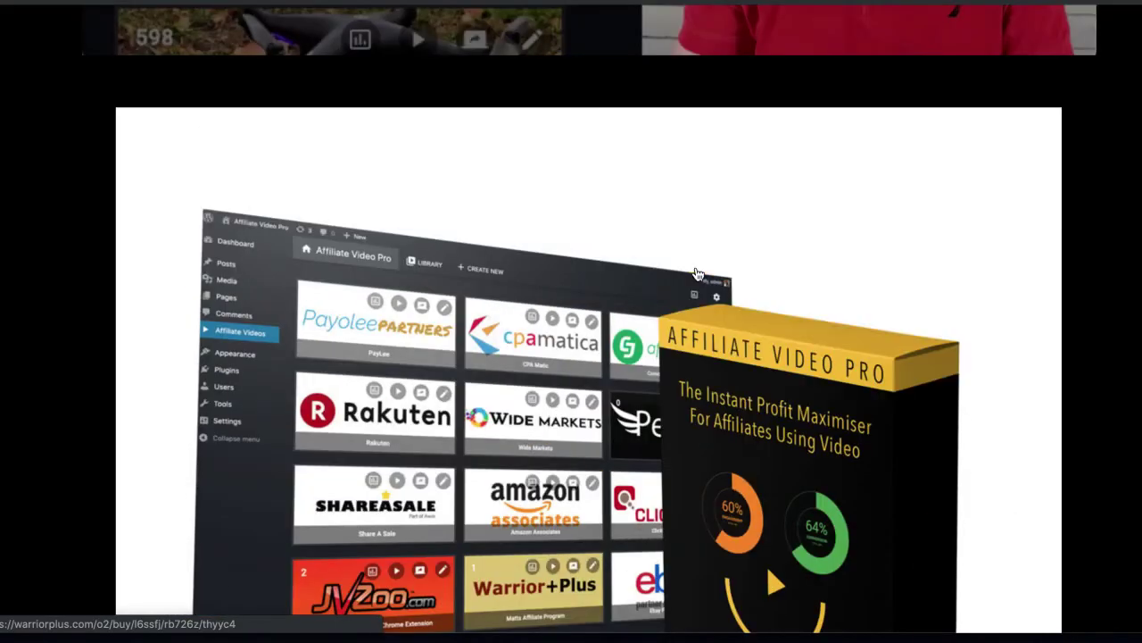
scroll(696, 274, up, 6)
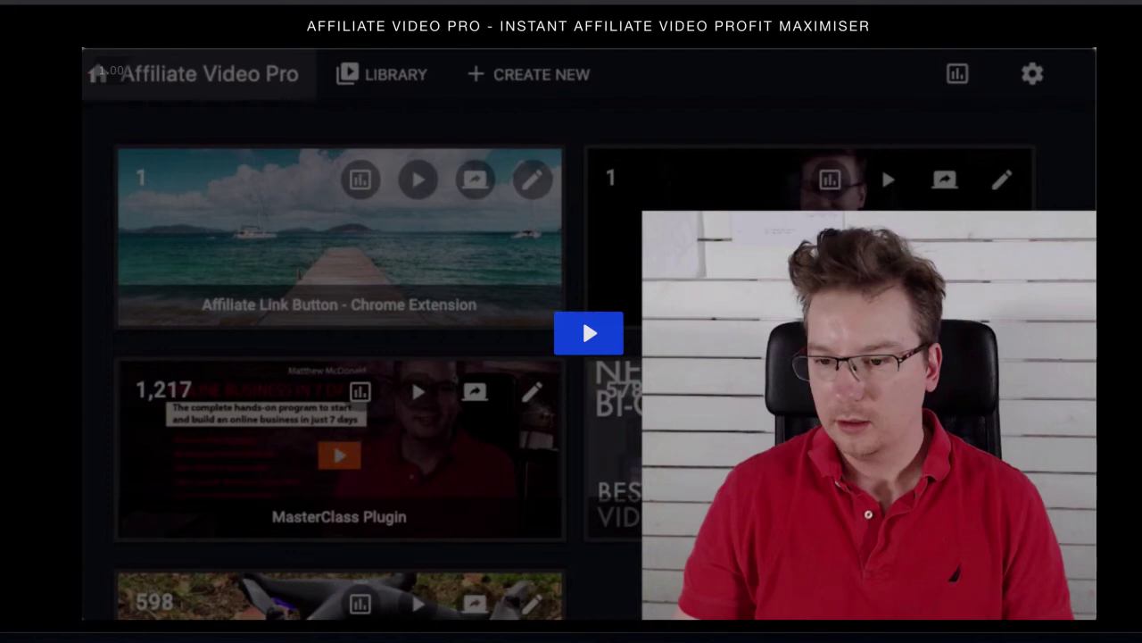
Start the demo video and scroll down toward the Edit Your Video panel.
click(582, 322)
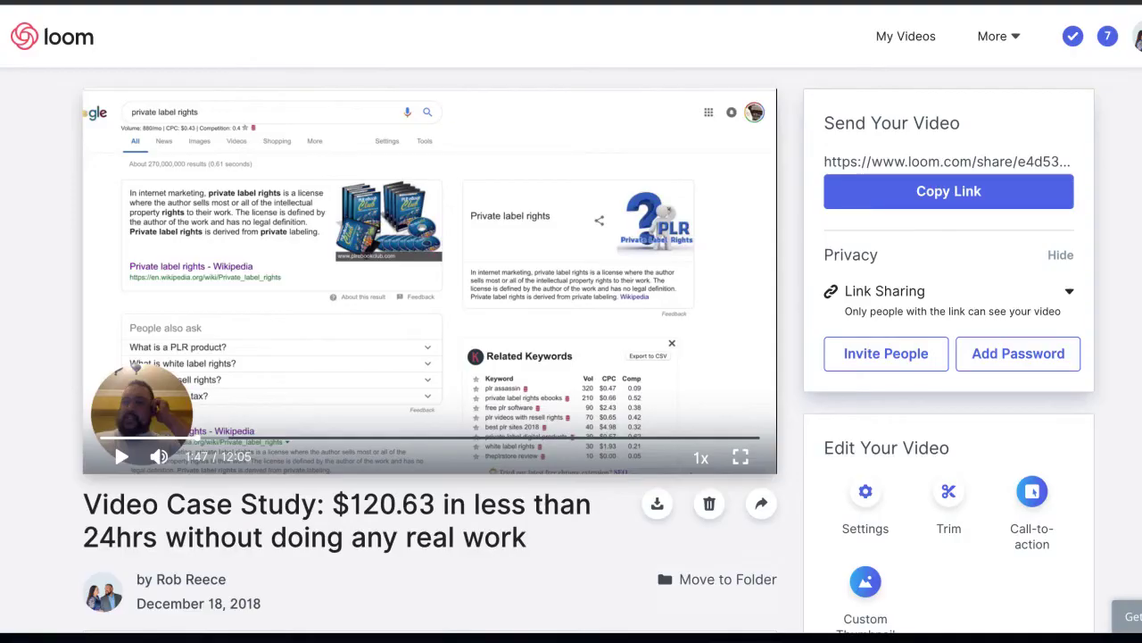
scroll(582, 281, down, 1)
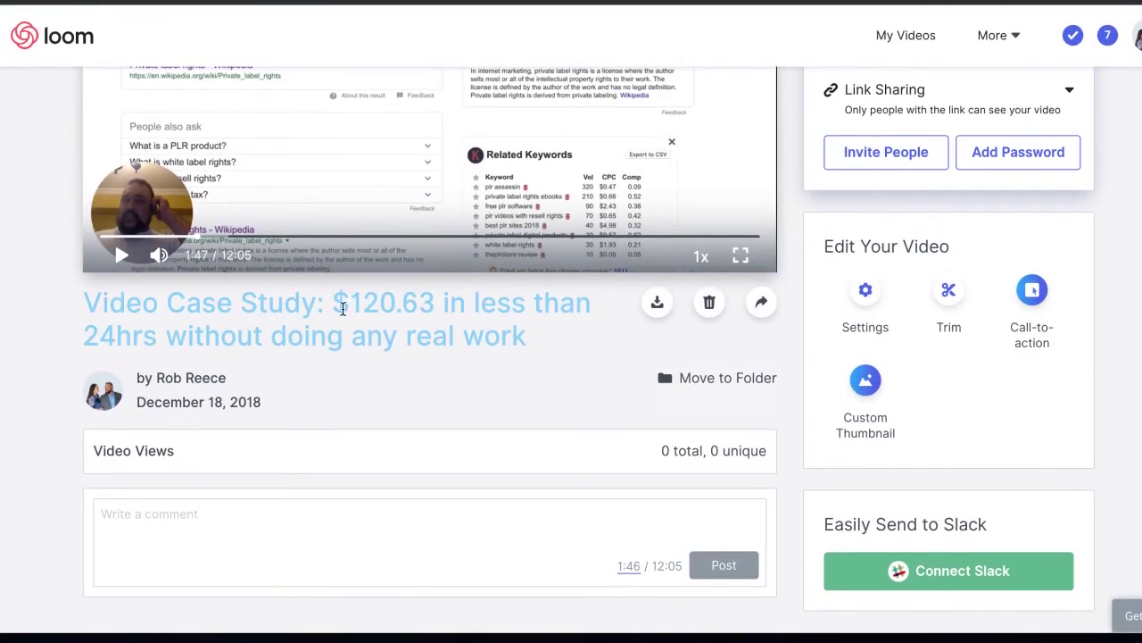